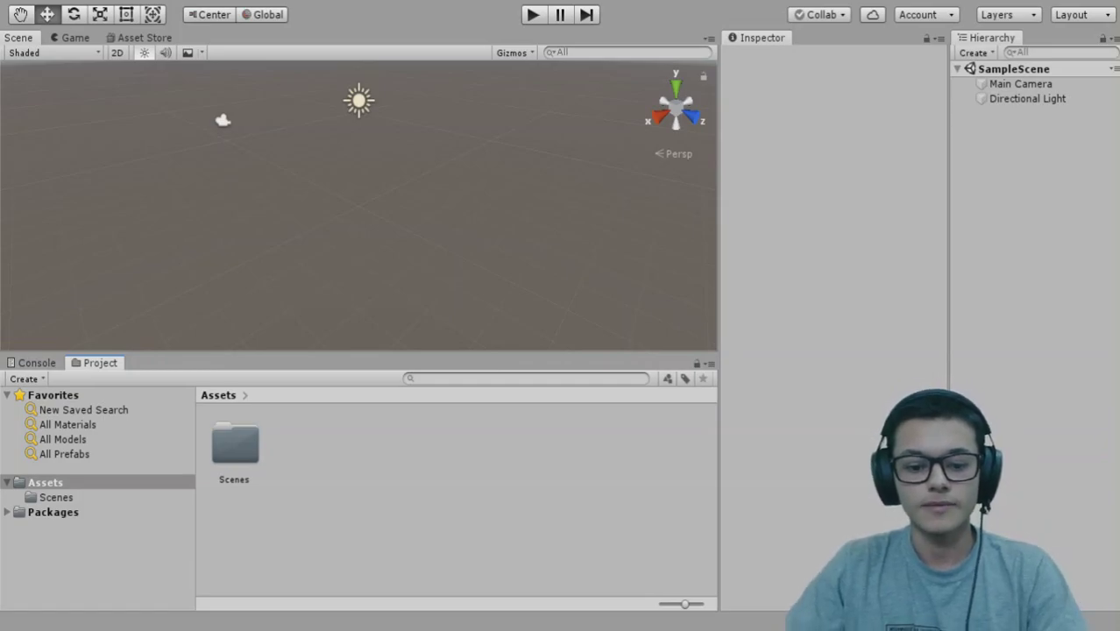
{"action": "left_click", "coordinate": [1020, 177]}
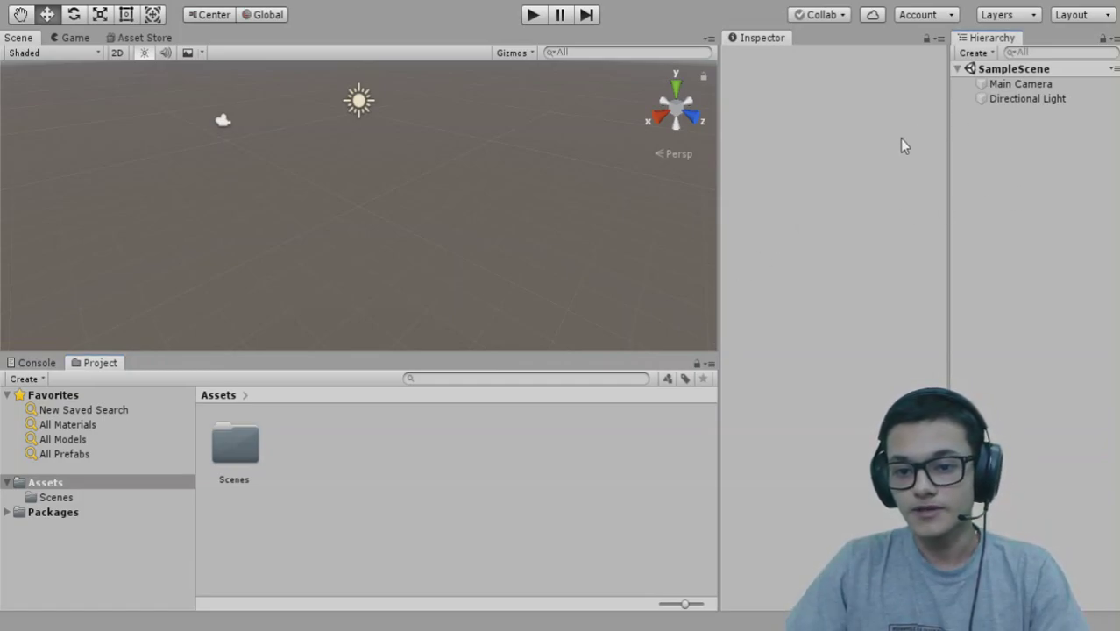
{"action": "left_click", "coordinate": [831, 249]}
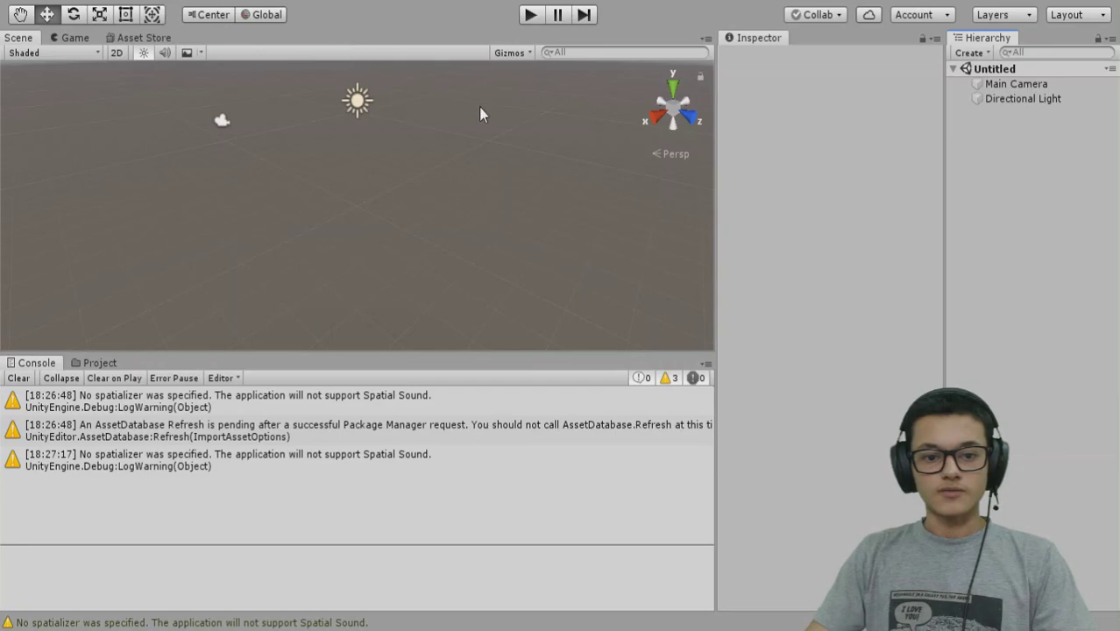
Step: Add the Mixed Reality Toolkit to the new untitled scene
{"action": "left_click", "coordinate": [1015, 203]}
{"action": "left_click", "coordinate": [1023, 98]}
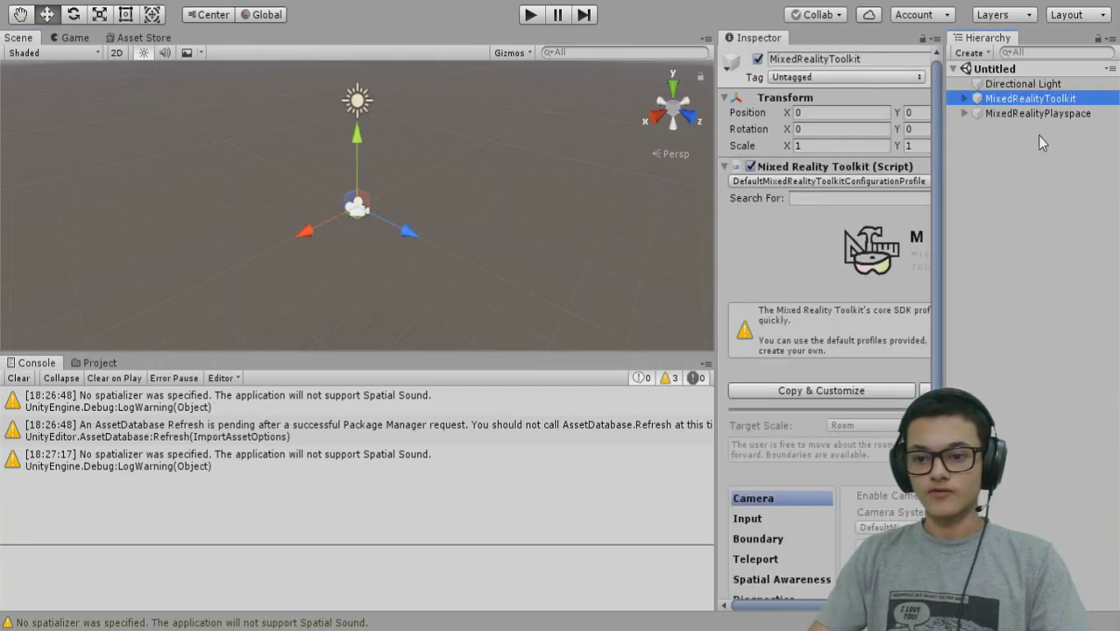
Step: Expand MixedRealityPlayspace and create a cube as its child, beside Main Camera
{"action": "left_click", "coordinate": [1038, 115]}
{"action": "left_click", "coordinate": [966, 114]}
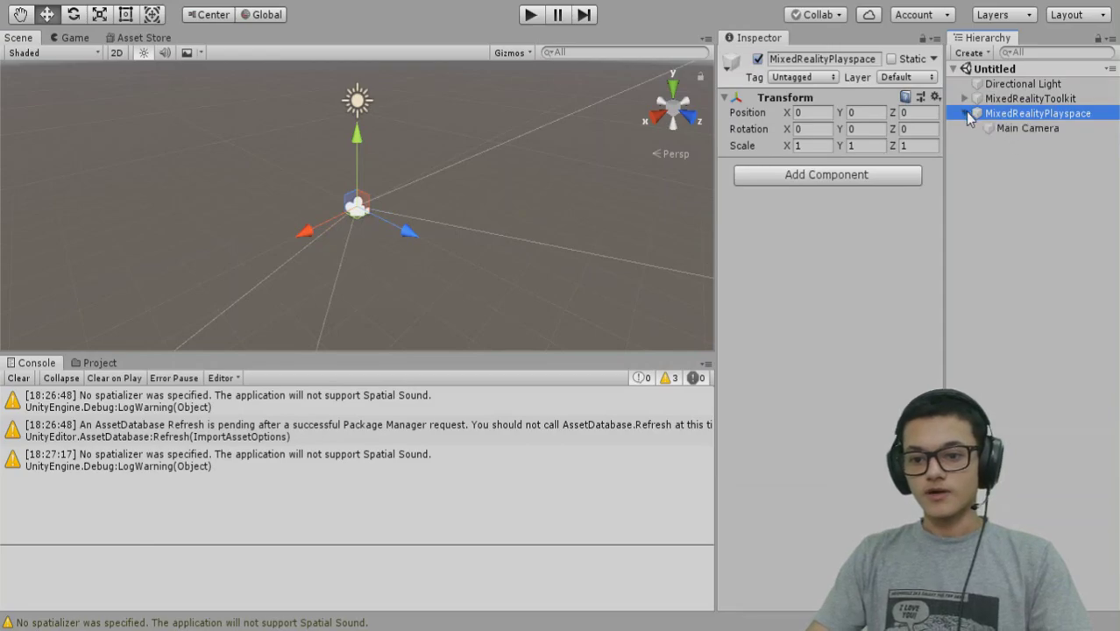
{"action": "left_click", "coordinate": [1018, 170]}
{"action": "left_click", "coordinate": [1023, 113]}
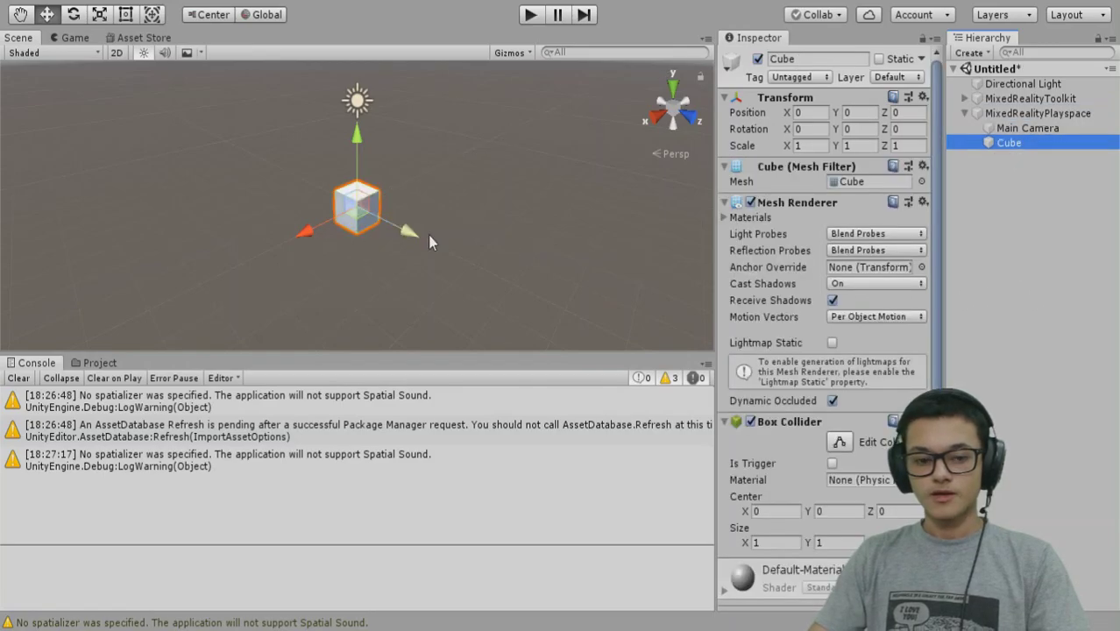
Step: Set the cube's Z position to 2 and its scale to 0.45 on all three axes
{"action": "left_click", "coordinate": [808, 147]}
{"action": "left_click", "coordinate": [890, 113]}
{"action": "type", "text": "2"}
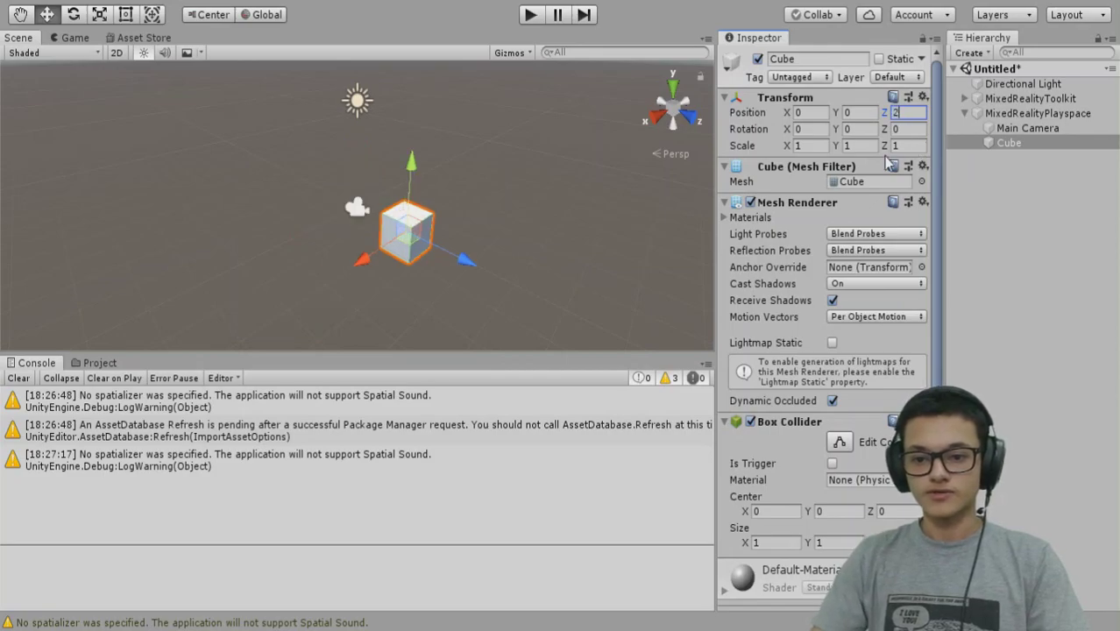
{"action": "left_click", "coordinate": [813, 146]}
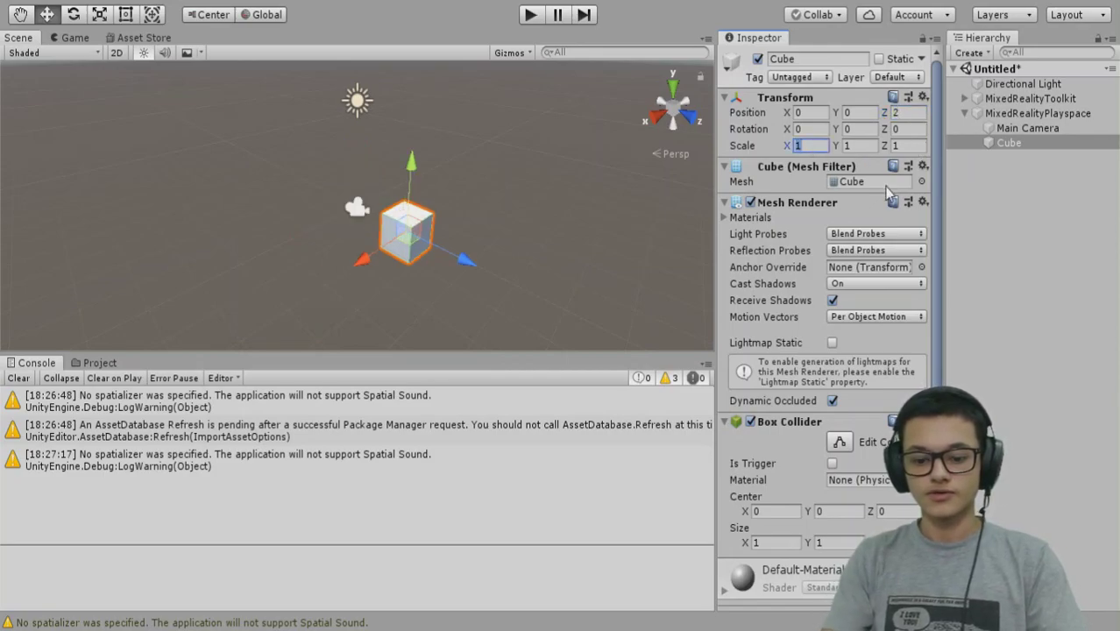
{"action": "type", "text": "0.45"}
{"action": "key", "text": "Tab"}
{"action": "type", "text": "0"}
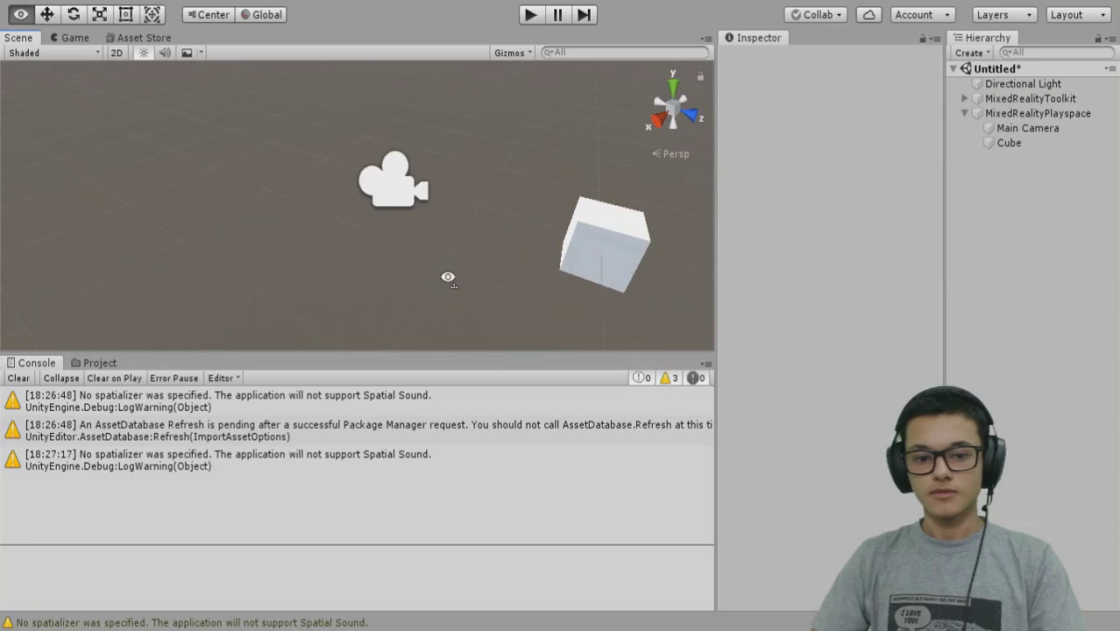
{"action": "right_click_drag", "start_coordinate": [447, 275], "coordinate": [471, 277]}
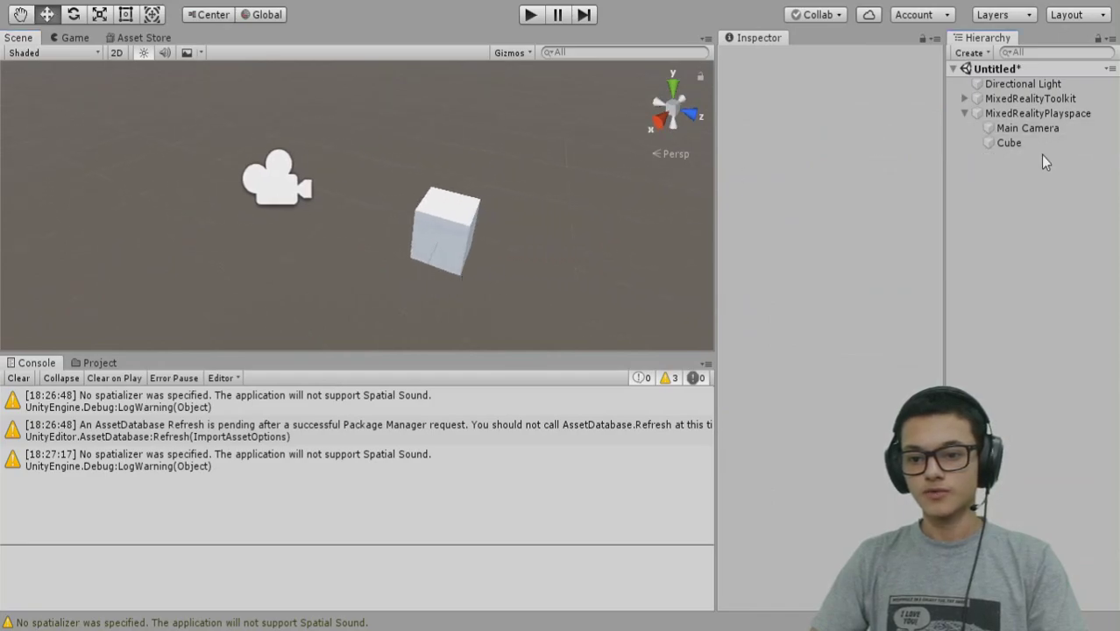
Step: Change the MixedRealityToolkit configuration profile to DefaultHoloLens1ConfigurationProfile
{"action": "left_click", "coordinate": [1025, 128]}
{"action": "left_click", "coordinate": [1027, 113]}
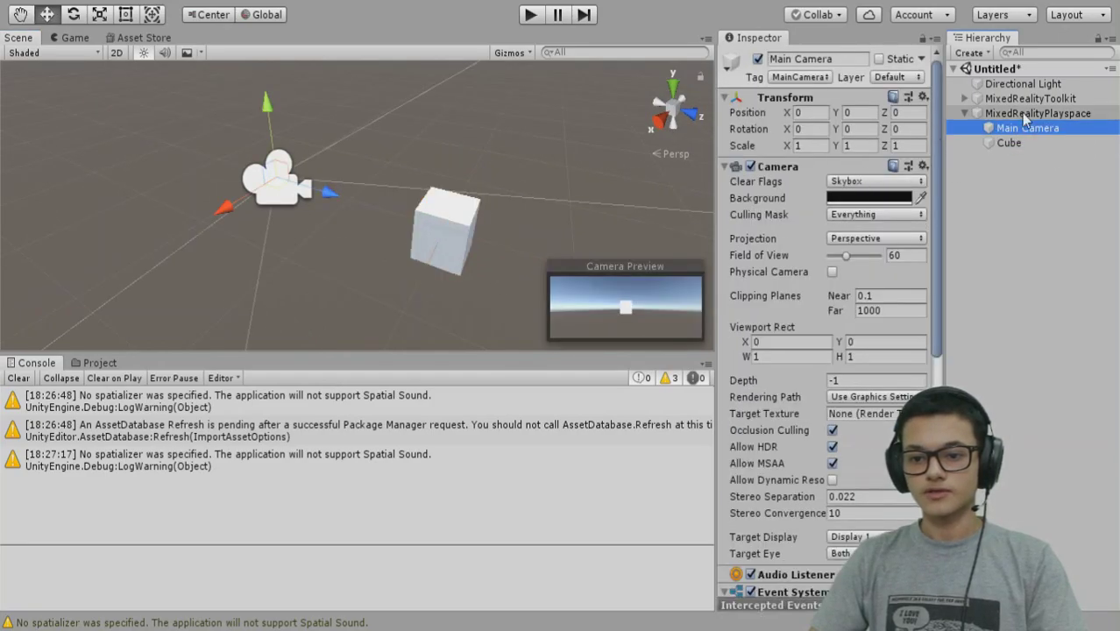
{"action": "left_click", "coordinate": [1030, 99]}
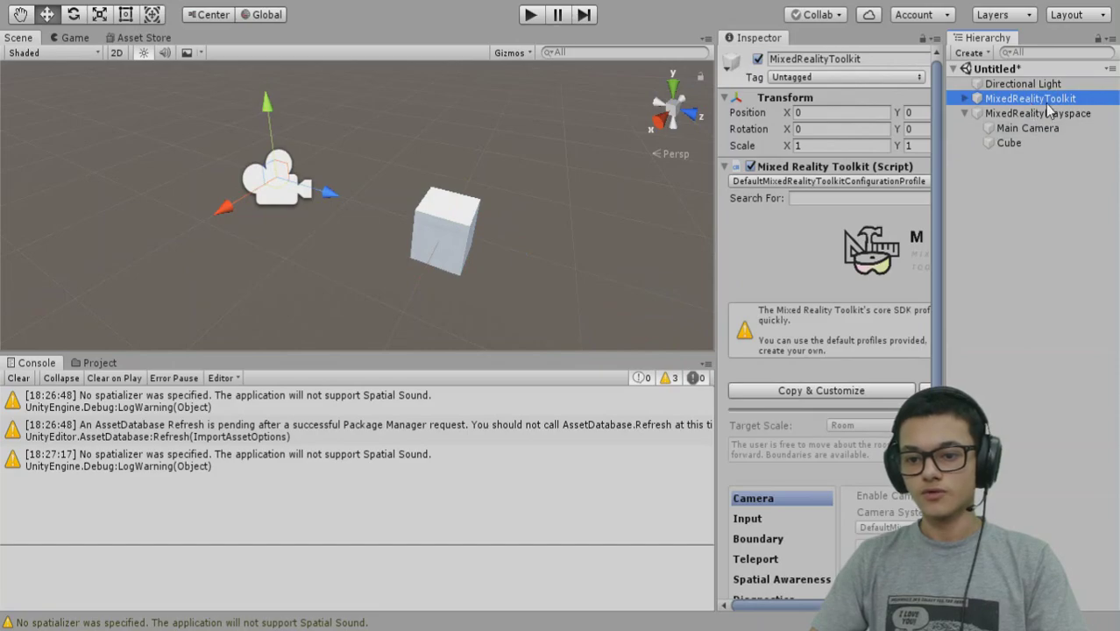
{"action": "left_click", "coordinate": [803, 181]}
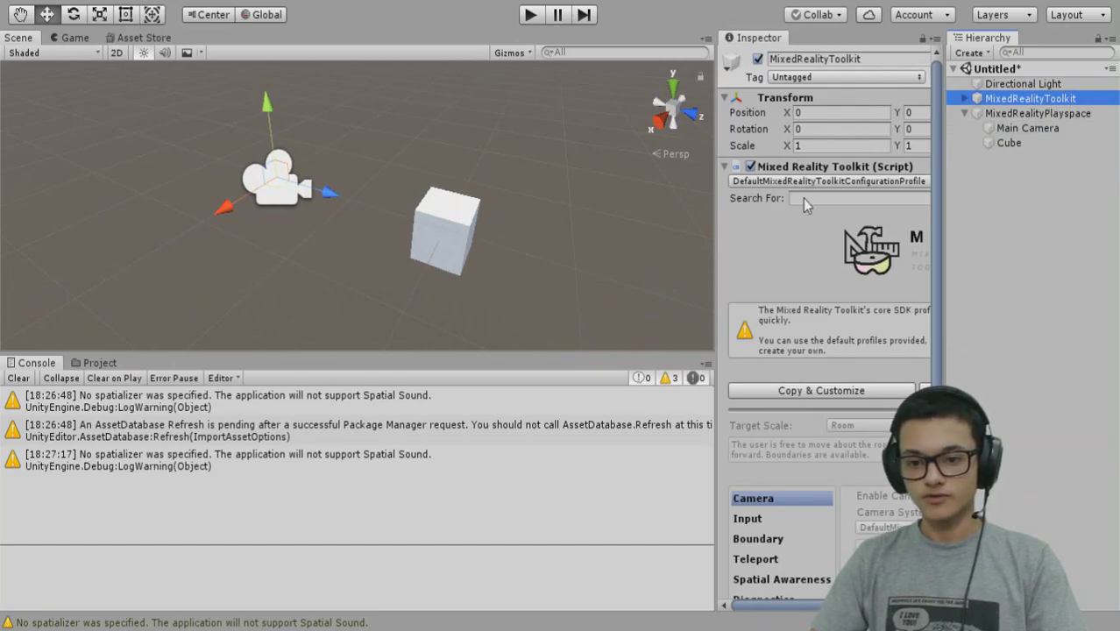
{"action": "left_click", "coordinate": [799, 279]}
{"action": "left_click", "coordinate": [540, 266]}
{"action": "left_click_drag", "start_coordinate": [539, 265], "coordinate": [581, 248], "text": "alt"}
{"action": "left_click", "coordinate": [1041, 110]}
{"action": "left_click", "coordinate": [1041, 99]}
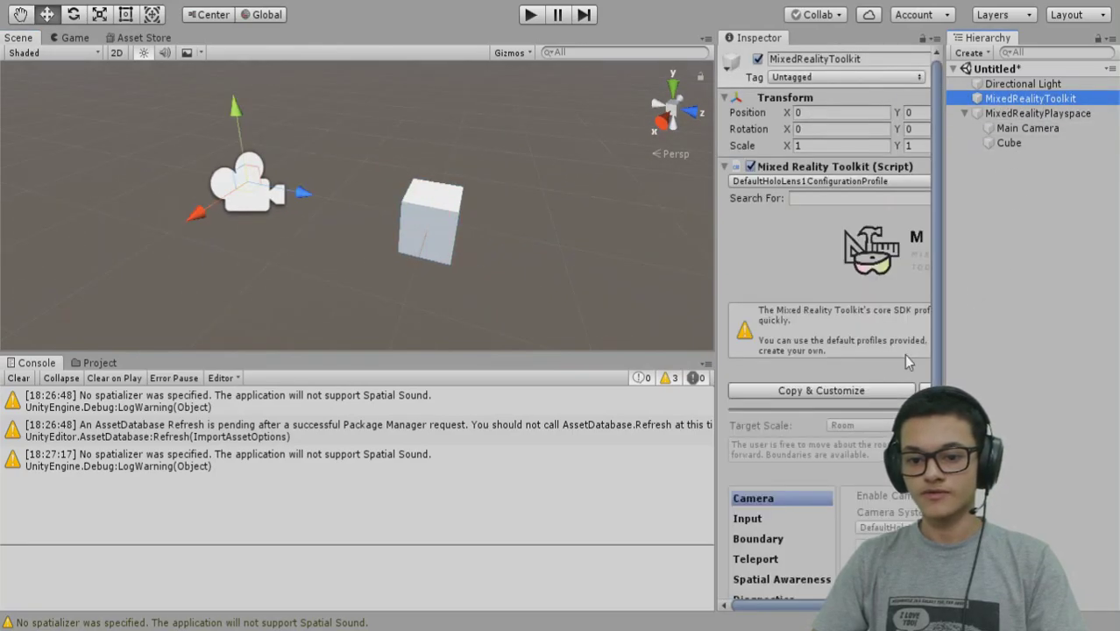
{"action": "left_click", "coordinate": [1022, 268]}
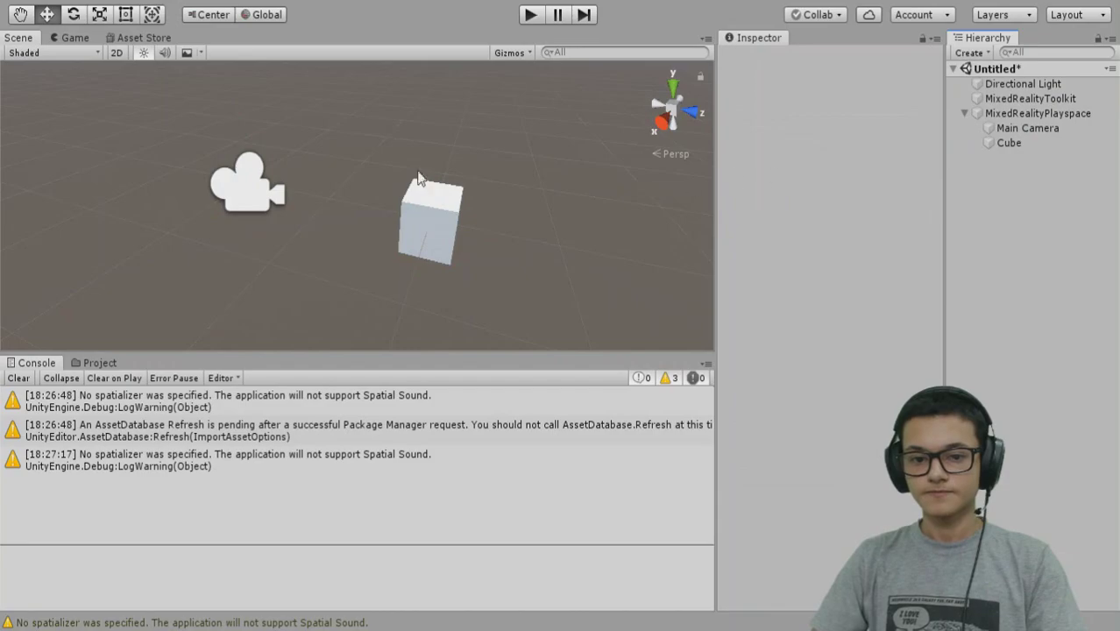
Step: Run the scene and look around the cube in the game view
{"action": "left_click", "coordinate": [531, 15]}
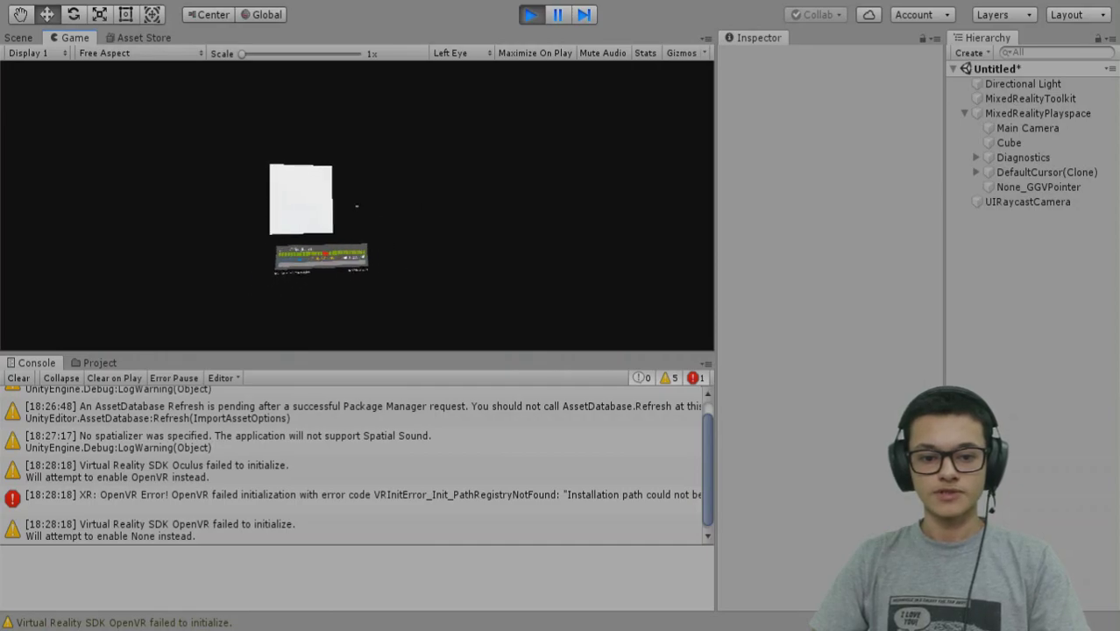
{"action": "right_click_drag", "start_coordinate": [506, 199], "coordinate": [441, 193]}
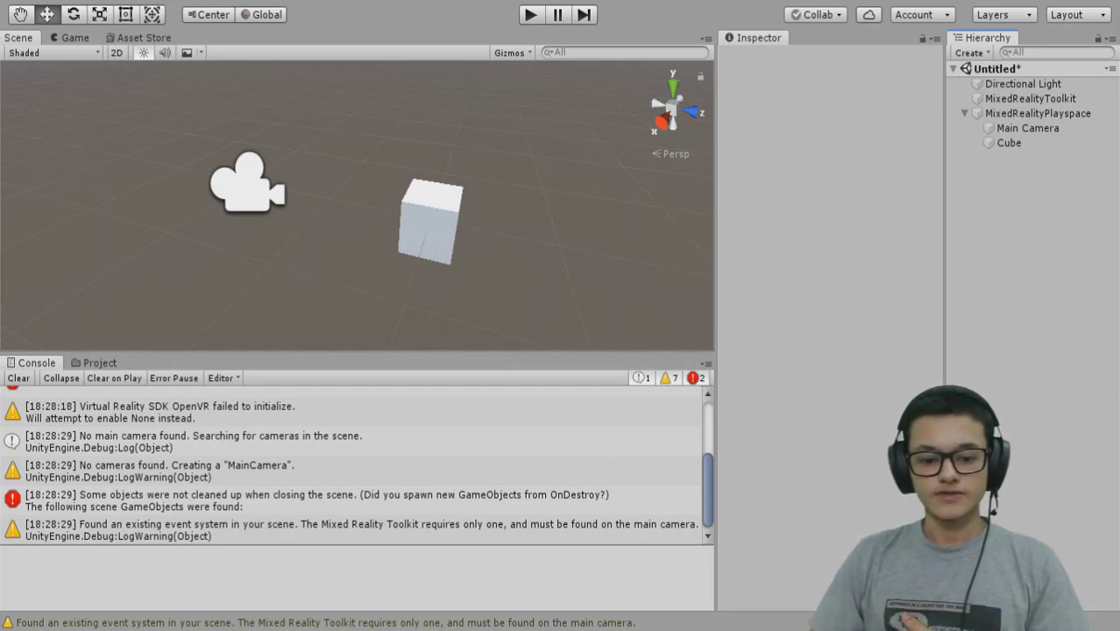
Step: Add the Manipulation Handler and Near Interaction Grabbable components to the cube
{"action": "left_click", "coordinate": [1025, 143]}
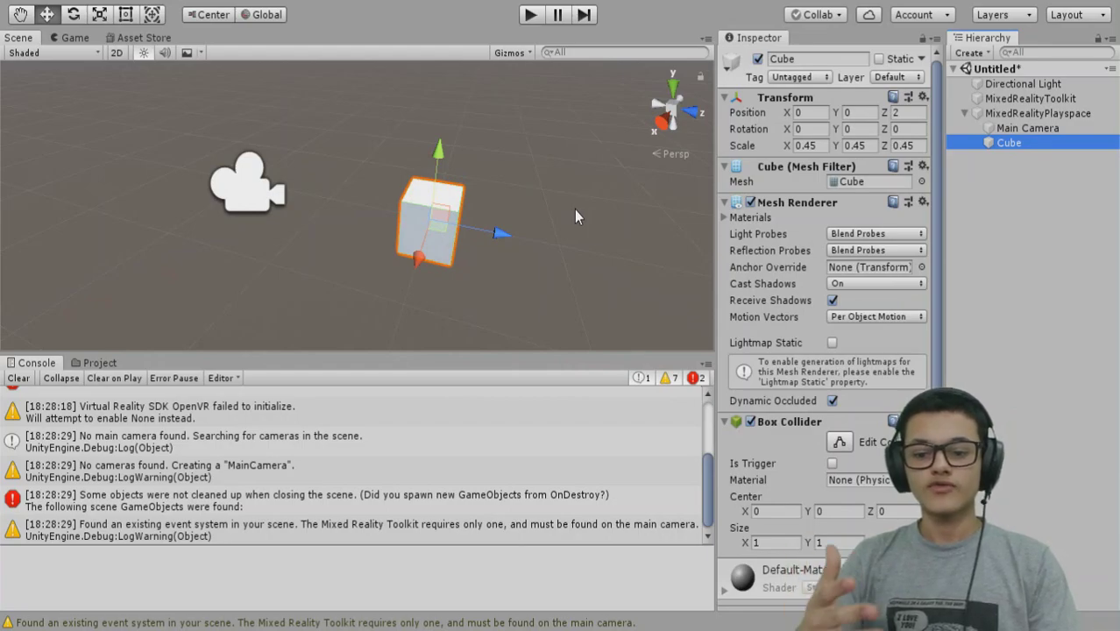
{"action": "scroll", "coordinate": [820, 429], "scroll_direction": "down", "scroll_amount": 2}
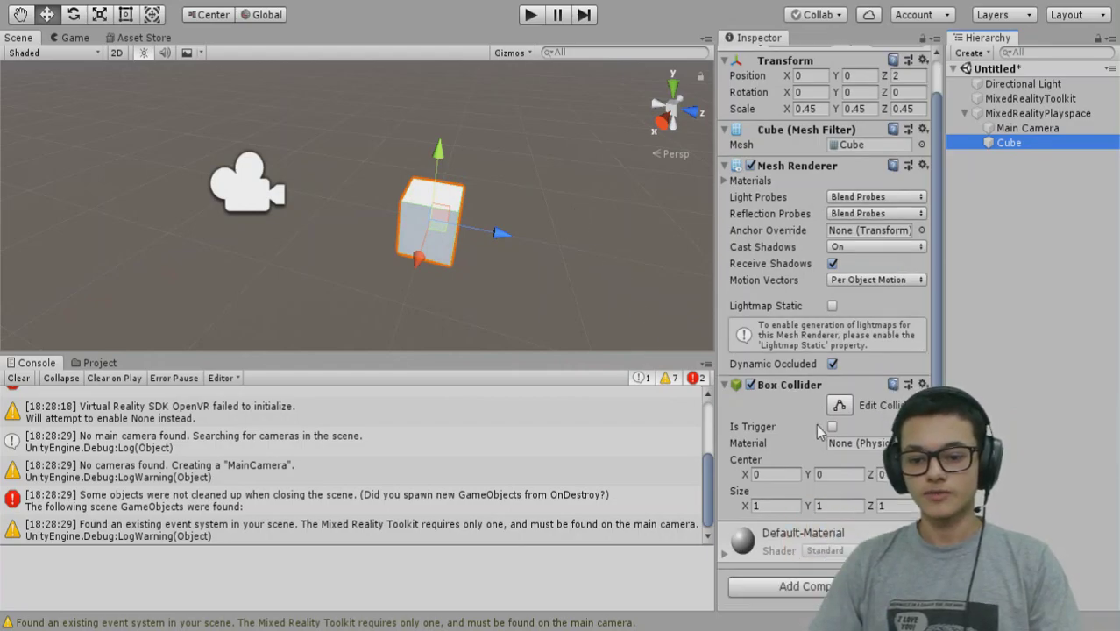
{"action": "left_click", "coordinate": [805, 585]}
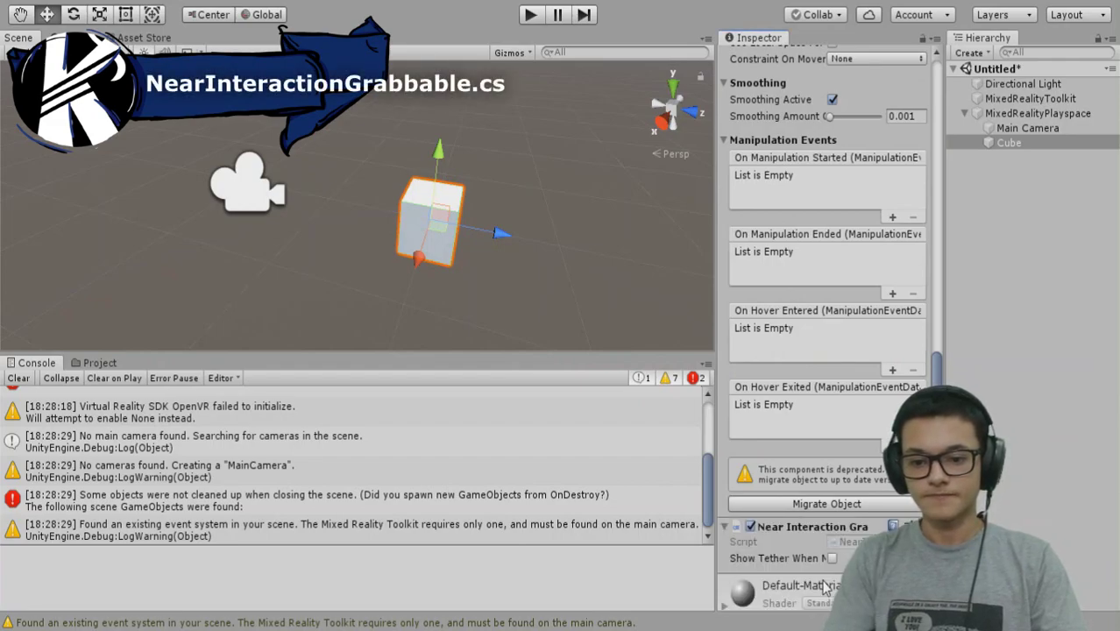
{"action": "key", "text": "alt"}
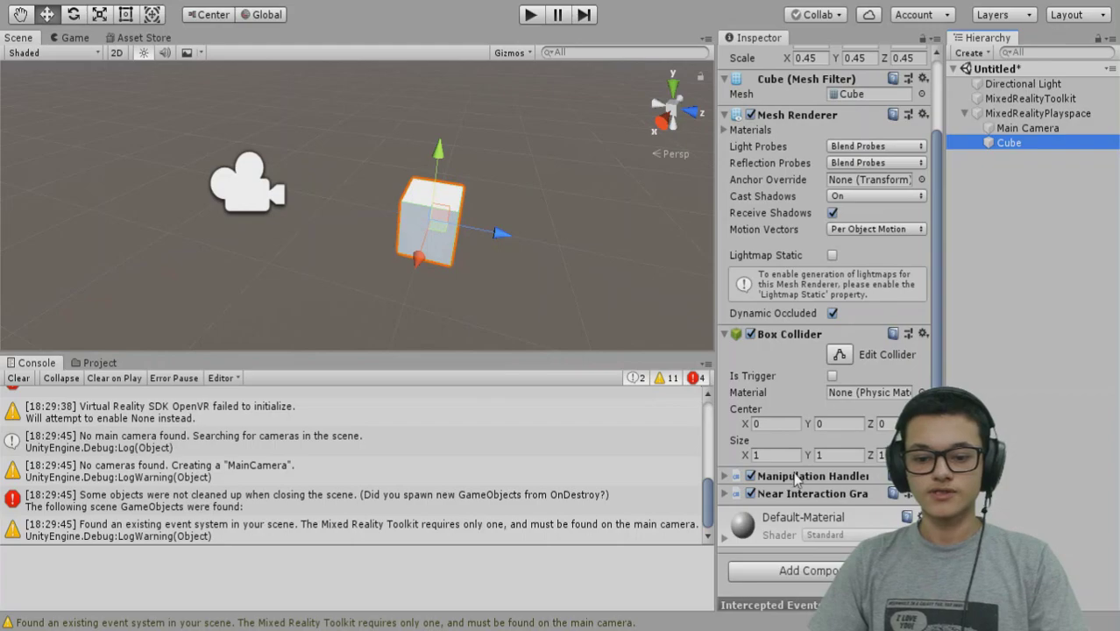
Step: Run the scene to check the cube's manipulation under the HoloLens 1 profile, and stop it
{"action": "left_click", "coordinate": [530, 15]}
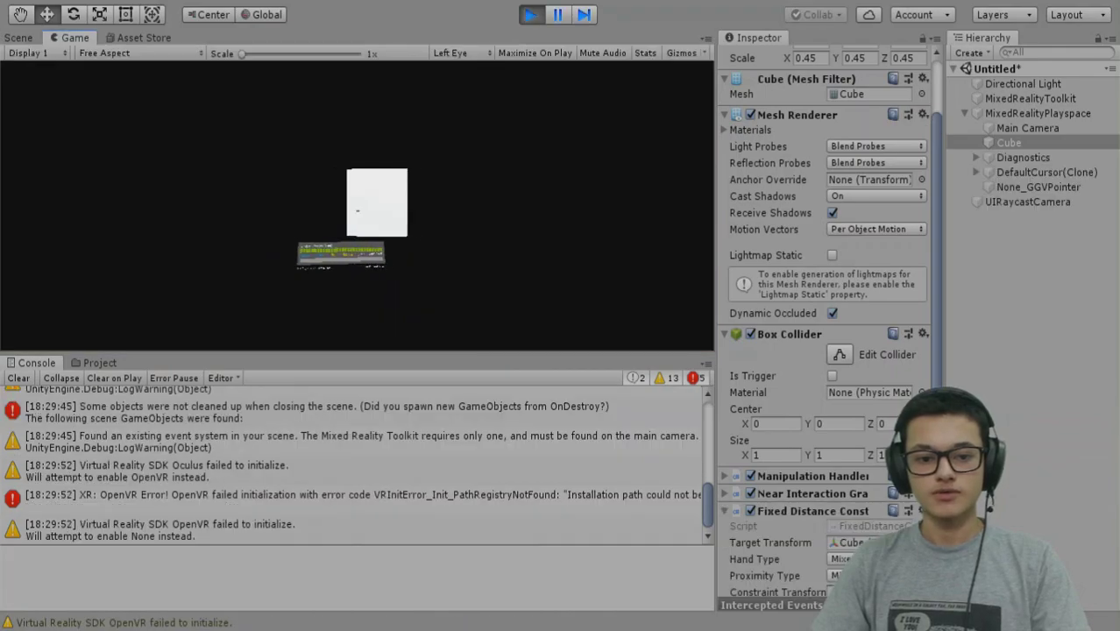
{"action": "right_click_drag", "start_coordinate": [356, 206], "coordinate": [386, 184]}
{"action": "left_click", "coordinate": [530, 14]}
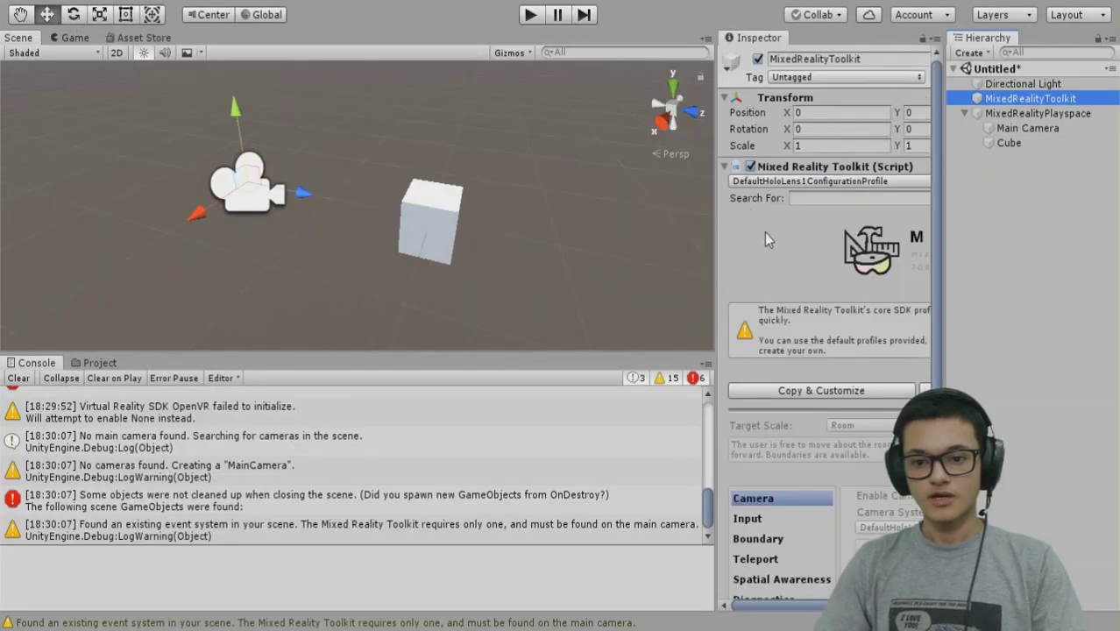
Step: Switch the toolkit to DefaultHoloLens2ConfigurationProfile and test the running scene with the simulated right hand
{"action": "left_click", "coordinate": [815, 300]}
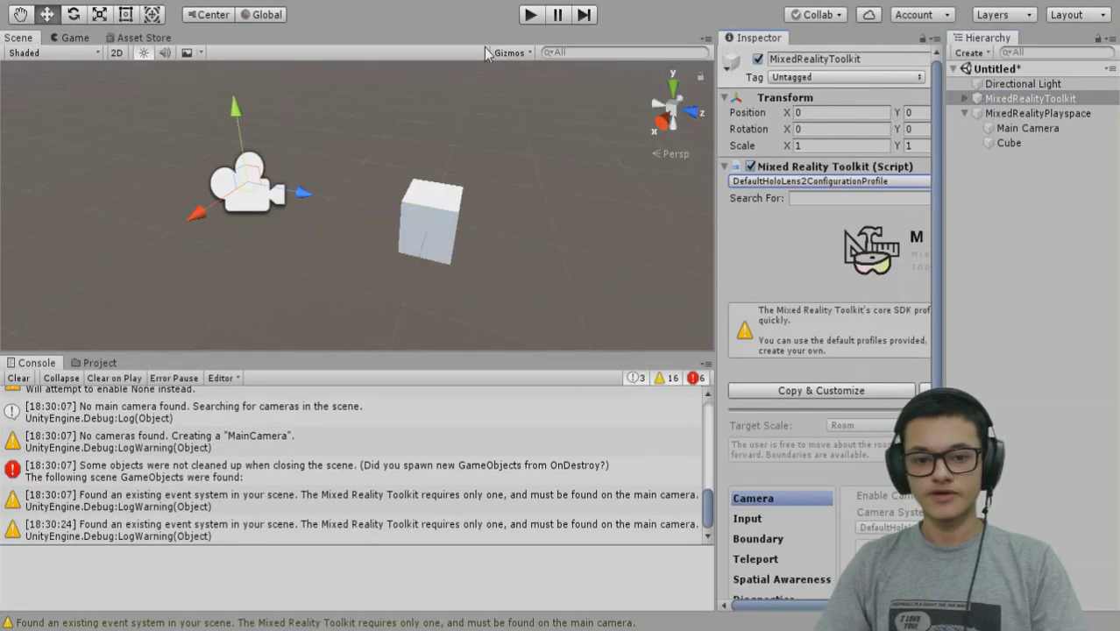
{"action": "left_click", "coordinate": [530, 14]}
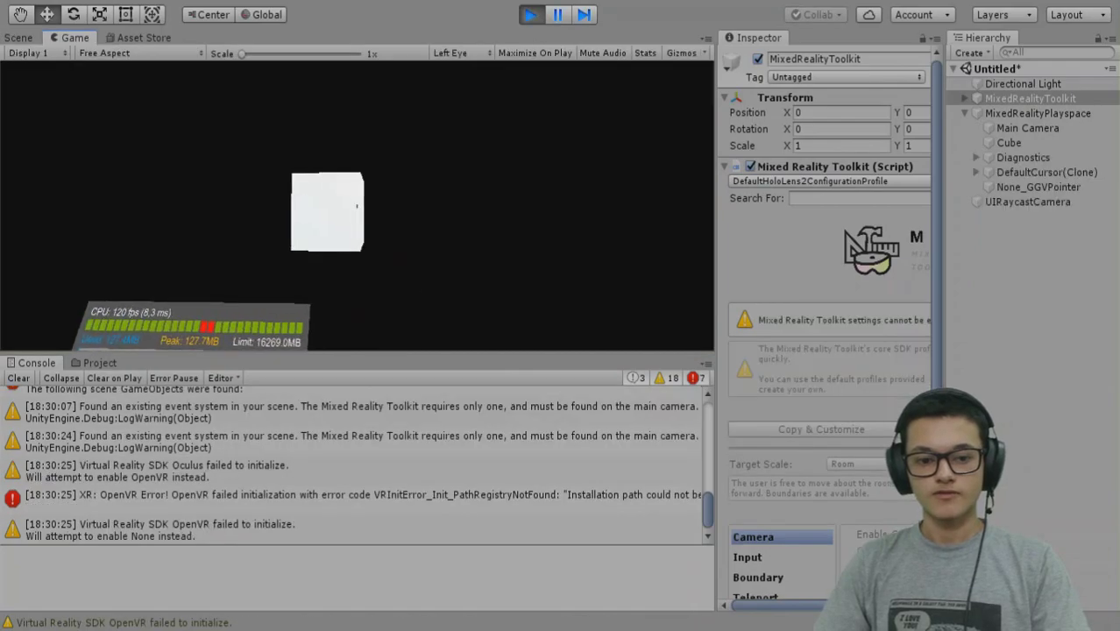
{"action": "right_click_drag", "start_coordinate": [356, 206], "coordinate": [395, 248]}
{"action": "key", "text": "d"}
{"action": "key", "text": "space"}
{"action": "left_click_drag", "start_coordinate": [449, 288], "coordinate": [168, 293]}
{"action": "key", "text": "s"}
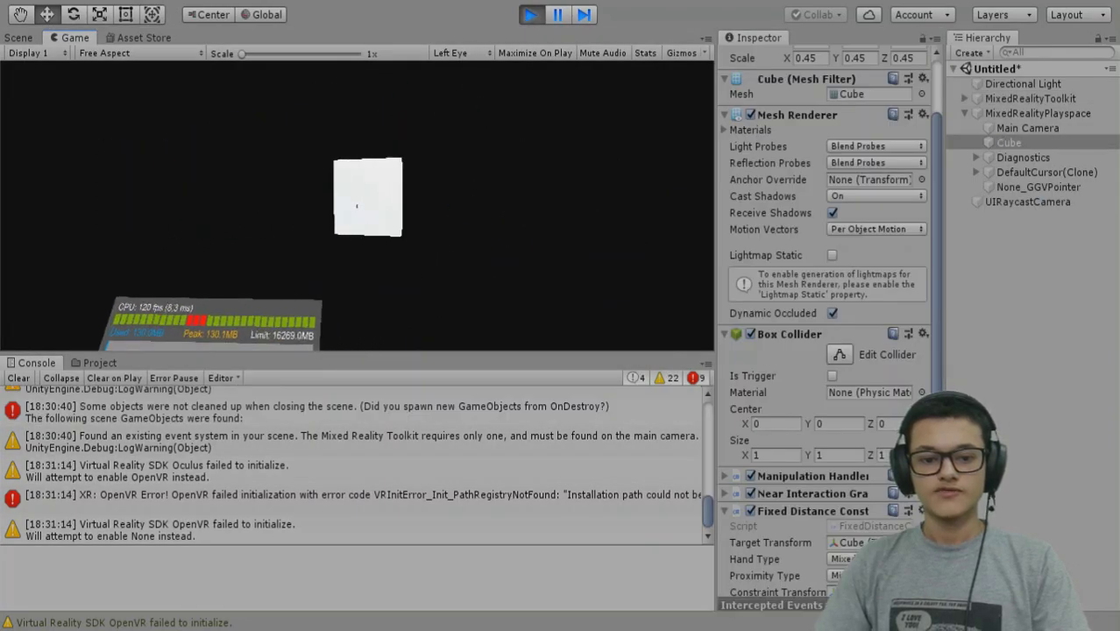
Step: Grab, rotate and enlarge the cube with the simulated hands in the running scene
{"action": "right_click_drag", "start_coordinate": [408, 213], "coordinate": [390, 210]}
{"action": "key", "text": "d"}
{"action": "key", "text": "space"}
{"action": "left_click_drag", "start_coordinate": [466, 274], "coordinate": [463, 255]}
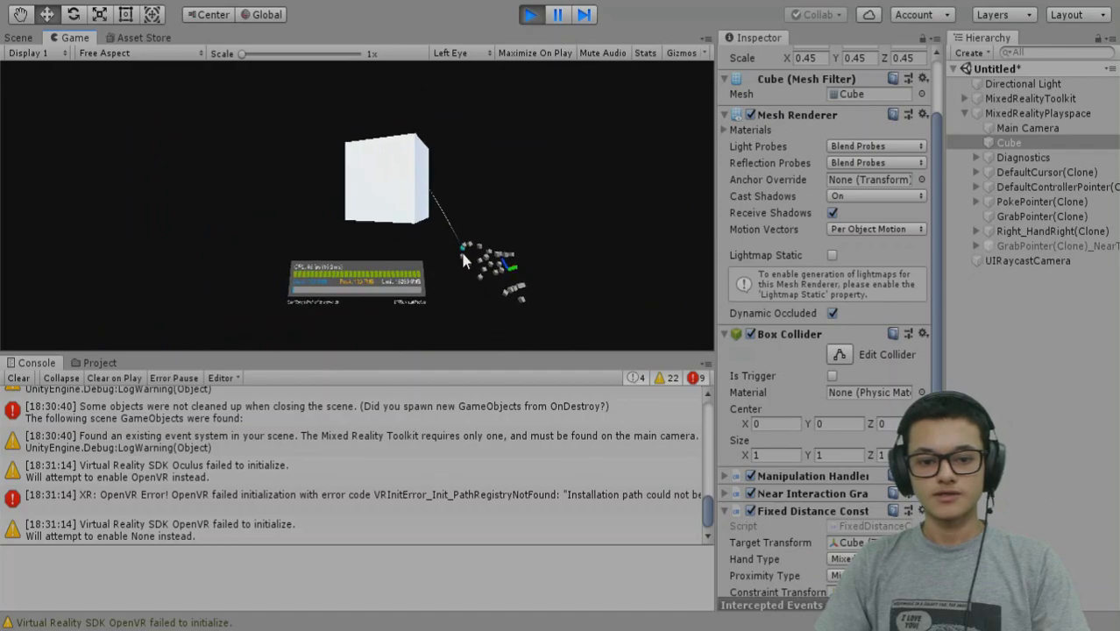
{"action": "left_click_drag", "start_coordinate": [340, 286], "coordinate": [261, 209], "text": "shift"}
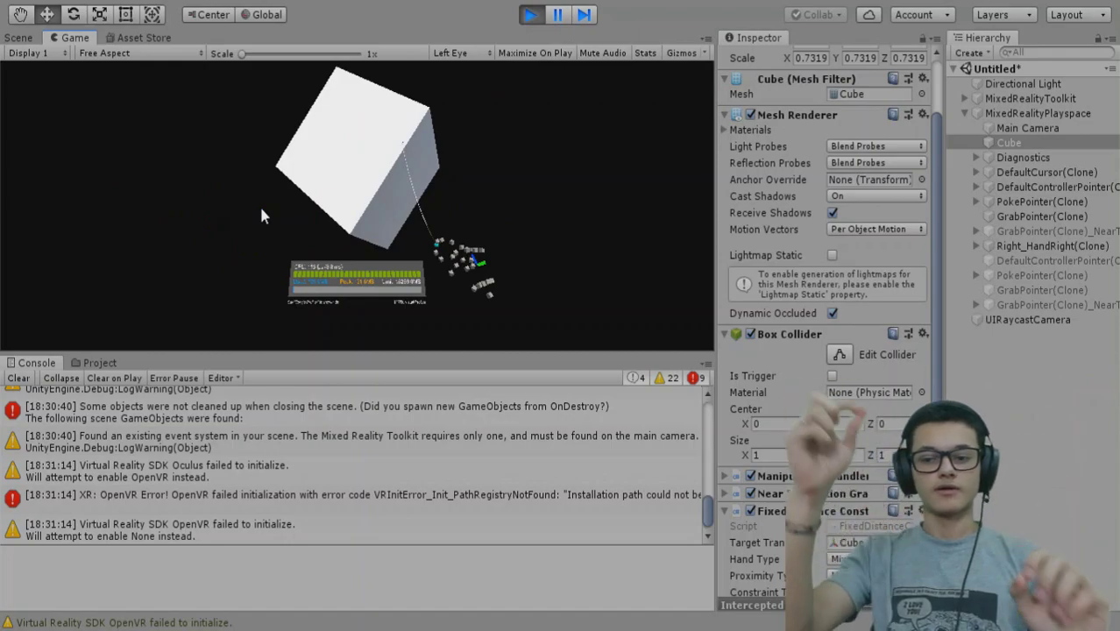
Step: Run the scene with the Bounding Box on the cube and shrink the cube with a handle to a scale of about 0.37
{"action": "left_click", "coordinate": [529, 19]}
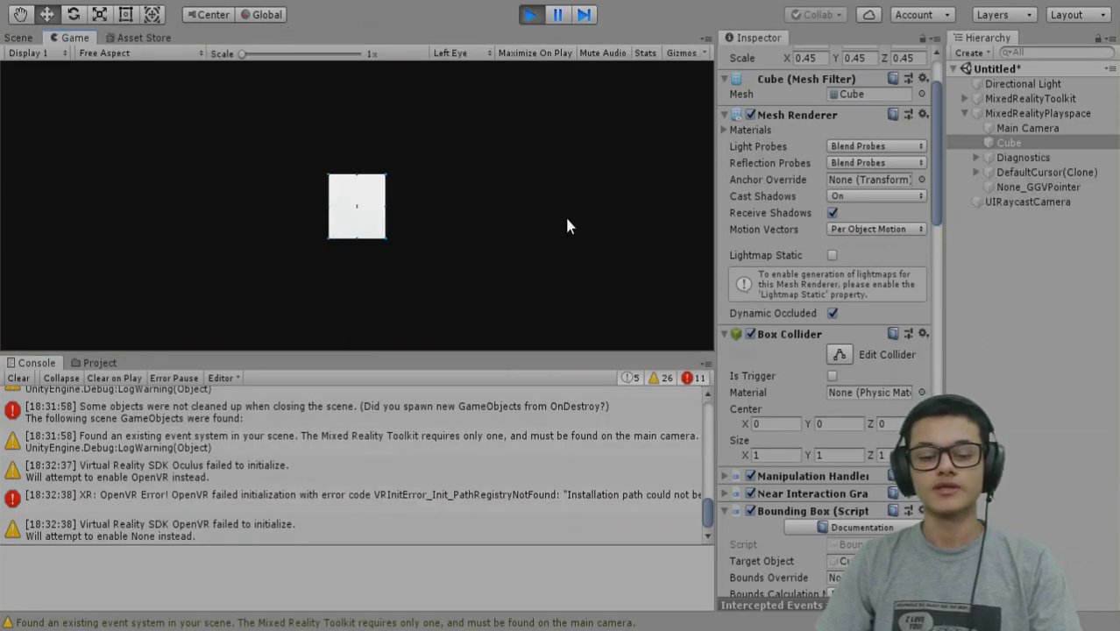
{"action": "right_click_drag", "start_coordinate": [456, 237], "coordinate": [397, 278]}
{"action": "key", "text": "d"}
{"action": "key", "text": "w"}
{"action": "key", "text": "a"}
{"action": "key", "text": "w"}
{"action": "key", "text": "s"}
{"action": "key", "text": "w"}
{"action": "left_click_drag", "start_coordinate": [357, 202], "coordinate": [358, 229]}
{"action": "key", "text": "d"}
{"action": "right_click_drag", "start_coordinate": [357, 230], "coordinate": [340, 182]}
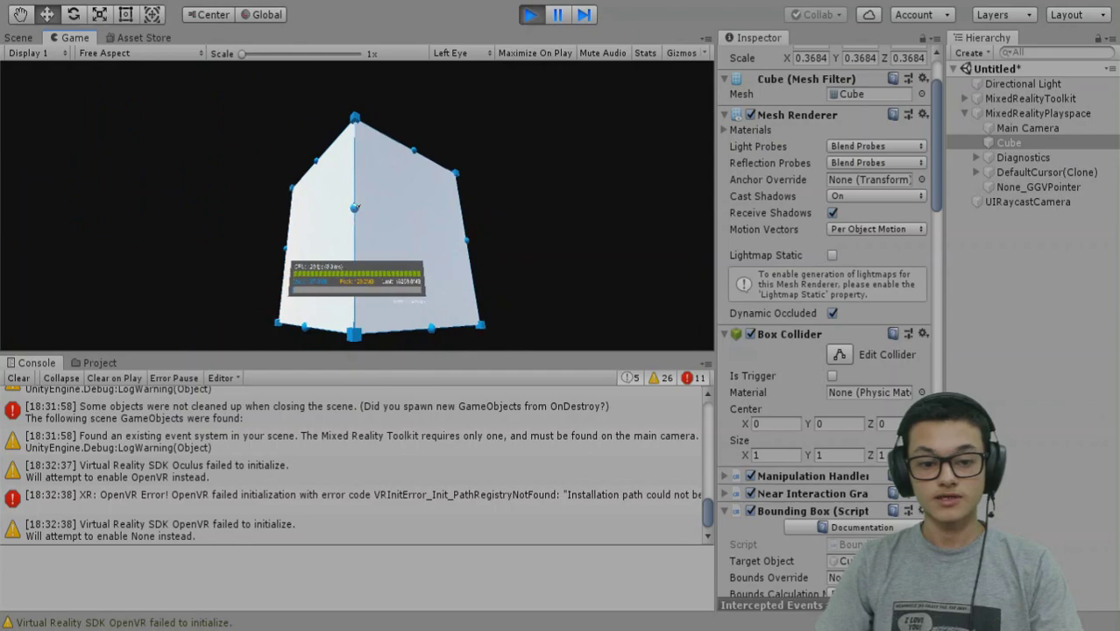
Step: Try rotating the cube with the edge handles of its bounding box in the running scene
{"action": "mouse_move", "coordinate": [357, 207]}
{"action": "left_mouse_down"}
{"action": "mouse_move", "coordinate": [329, 218]}
{"action": "mouse_move", "coordinate": [354, 215]}
{"action": "mouse_move", "coordinate": [343, 199]}
{"action": "mouse_move", "coordinate": [350, 181]}
{"action": "mouse_move", "coordinate": [359, 194]}
{"action": "left_mouse_up"}
{"action": "right_click_drag", "start_coordinate": [358, 194], "coordinate": [368, 162]}
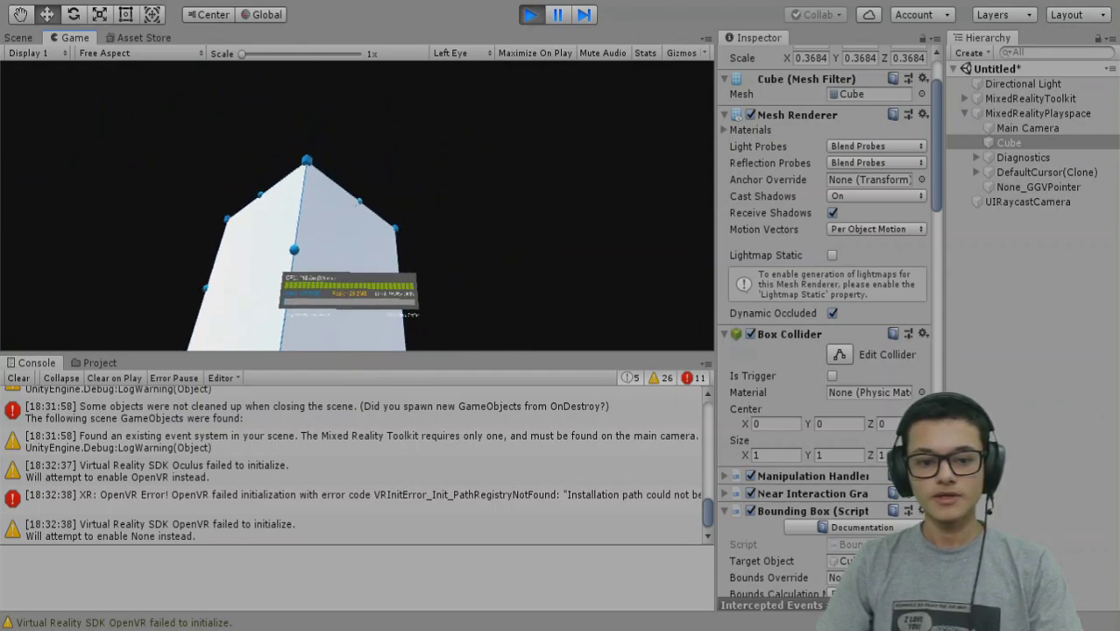
{"action": "left_click_drag", "start_coordinate": [357, 206], "coordinate": [357, 204]}
{"action": "right_click_drag", "start_coordinate": [357, 205], "coordinate": [356, 226]}
Step: Bring up the simulated right hand and move around the cube to test reaching its bounding box handles
{"action": "key", "text": "s"}
{"action": "key", "text": "a"}
{"action": "key", "text": "space"}
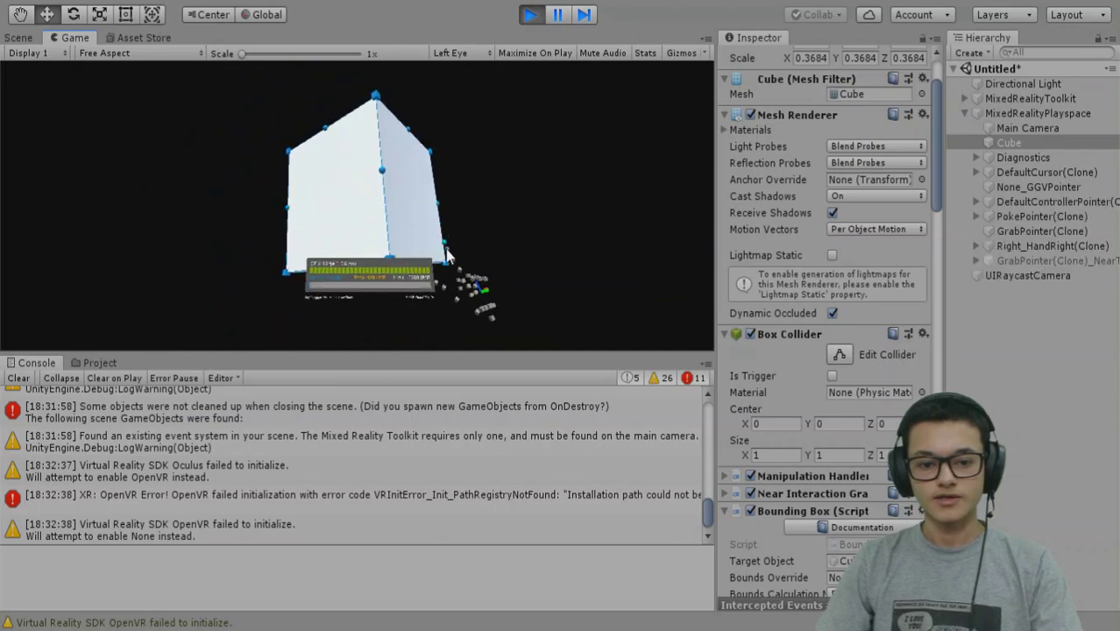
{"action": "key", "text": "w"}
{"action": "key", "text": "q"}
{"action": "key", "text": "a"}
{"action": "key", "text": "d"}
{"action": "key", "text": "a"}
{"action": "key", "text": "d"}
{"action": "key", "text": "e"}
{"action": "key", "text": "q"}
{"action": "key", "text": "a"}
{"action": "key", "text": "e"}
{"action": "key", "text": "d"}
{"action": "key", "text": "a"}
{"action": "key", "text": "e"}
{"action": "key", "text": "d"}
{"action": "key", "text": "a"}
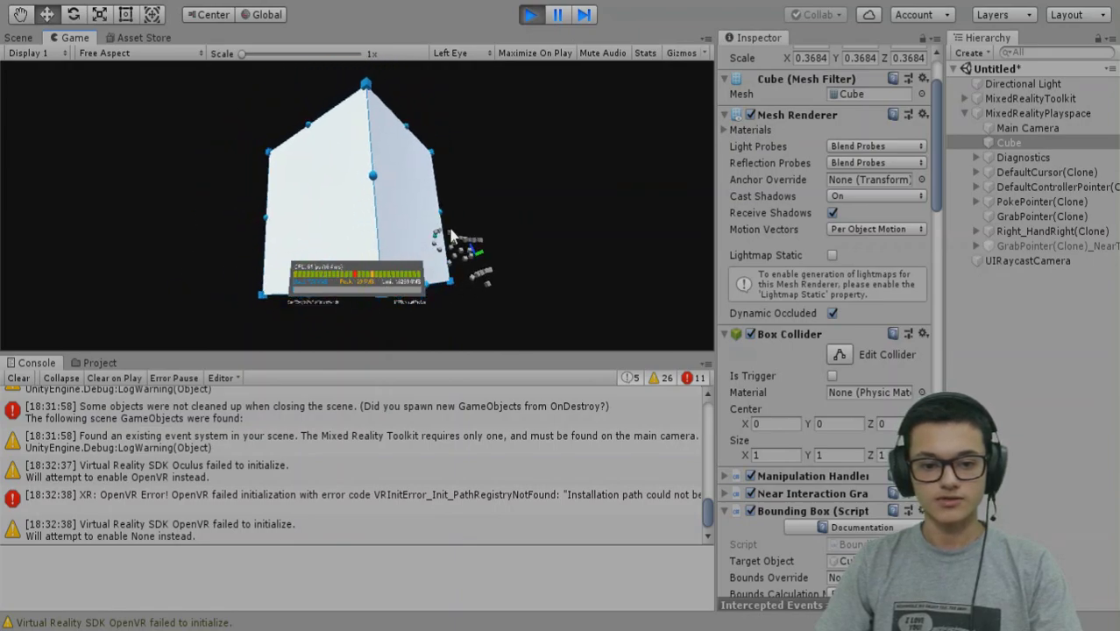
{"action": "key", "text": "q"}
{"action": "key", "text": "s"}
Step: Move around the cube to examine its bounding box from other sides, and stop the running scene
{"action": "right_click_drag", "start_coordinate": [357, 205], "coordinate": [717, 215]}
{"action": "key", "text": "w"}
{"action": "key", "text": "d"}
{"action": "key", "text": "s"}
{"action": "key", "text": "w"}
{"action": "key", "text": "s"}
{"action": "key", "text": "w"}
{"action": "key", "text": "s"}
{"action": "key", "text": "a"}
{"action": "key", "text": "s"}
{"action": "right_click_drag", "start_coordinate": [355, 298], "coordinate": [526, 316]}
{"action": "key", "text": "w"}
{"action": "key", "text": "d"}
{"action": "key", "text": "s"}
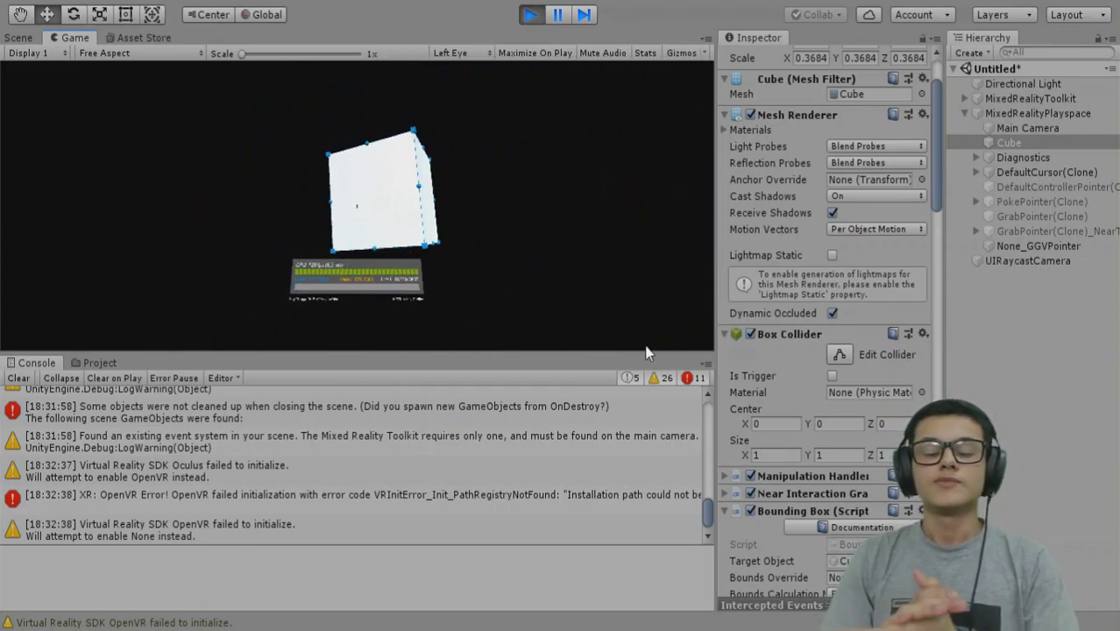
{"action": "left_click", "coordinate": [531, 15]}
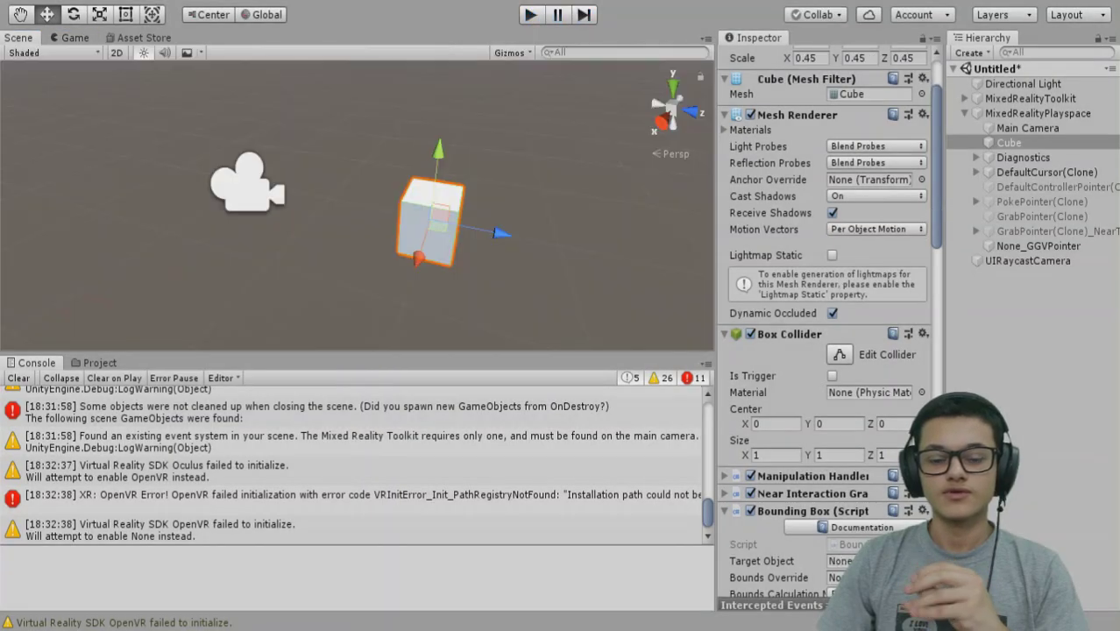